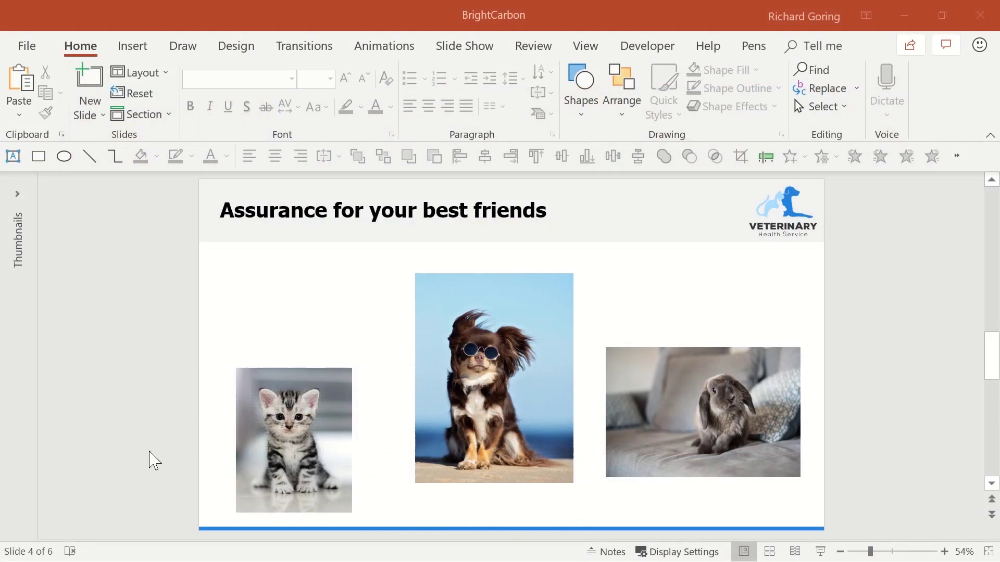
Activate the presentation window and select the rabbit photo.
click(152, 460)
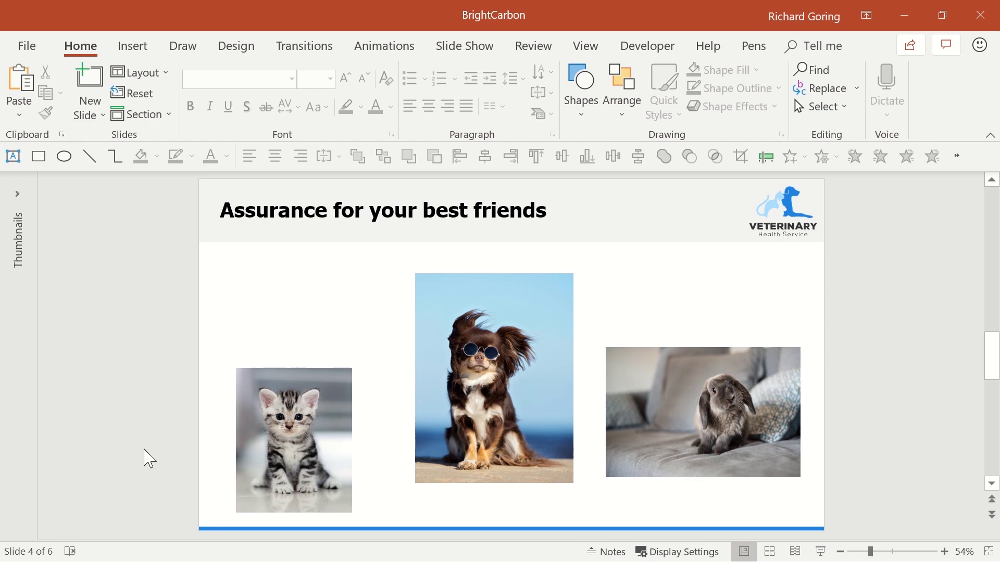
click(278, 432)
click(495, 416)
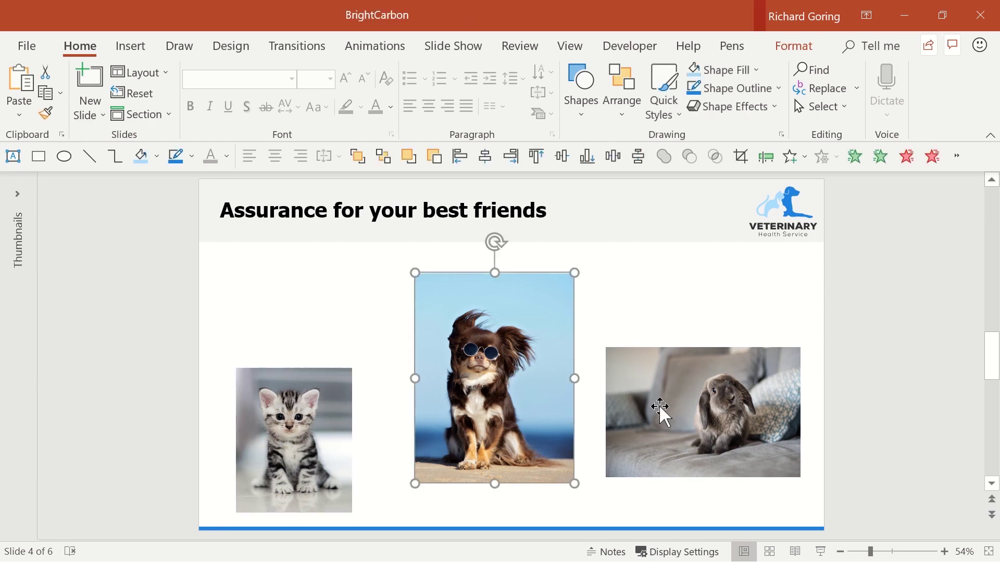
click(680, 414)
click(500, 528)
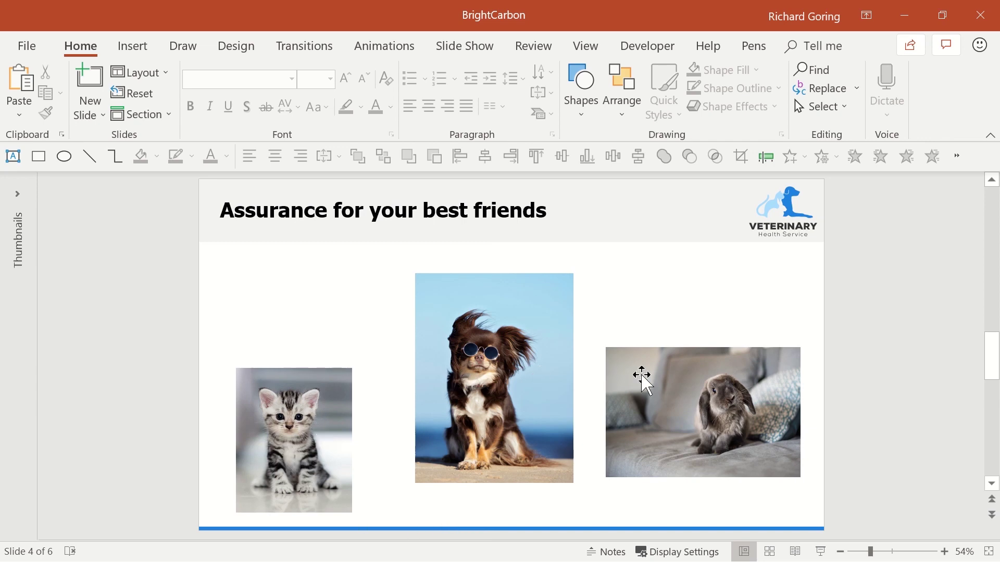
click(765, 416)
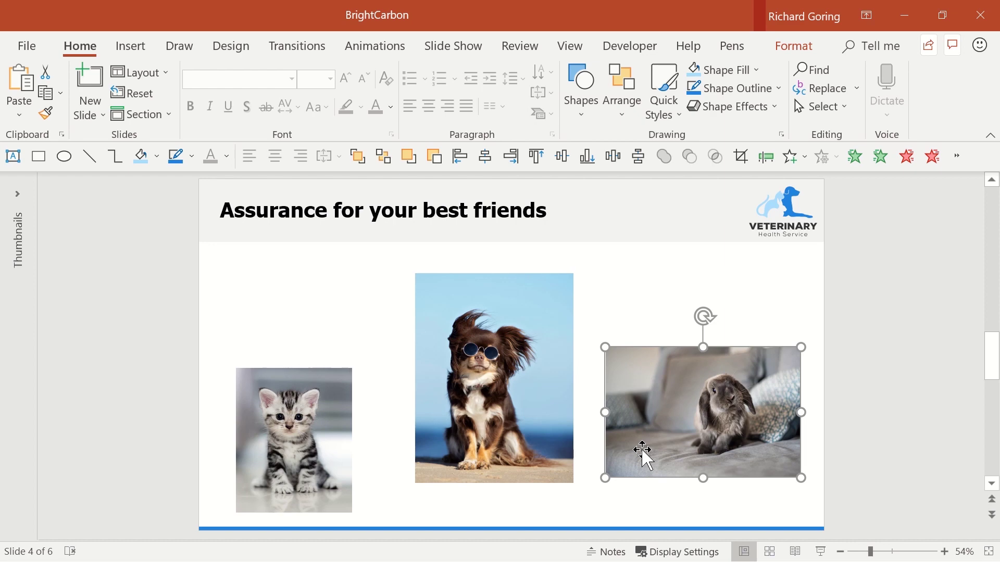
Crop the left and right sides off the rabbit photo to about 2.98 inches wide.
click(802, 48)
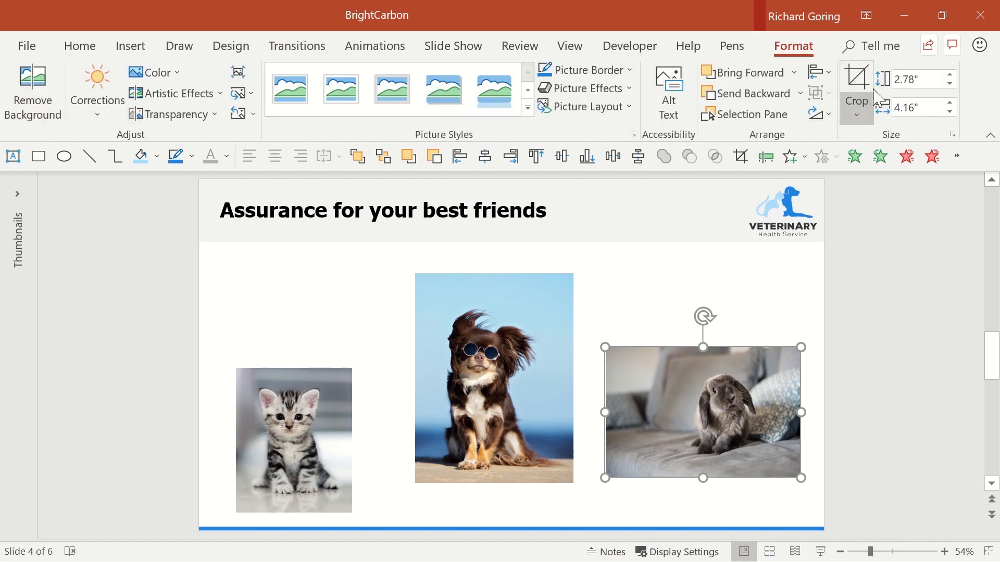
click(866, 115)
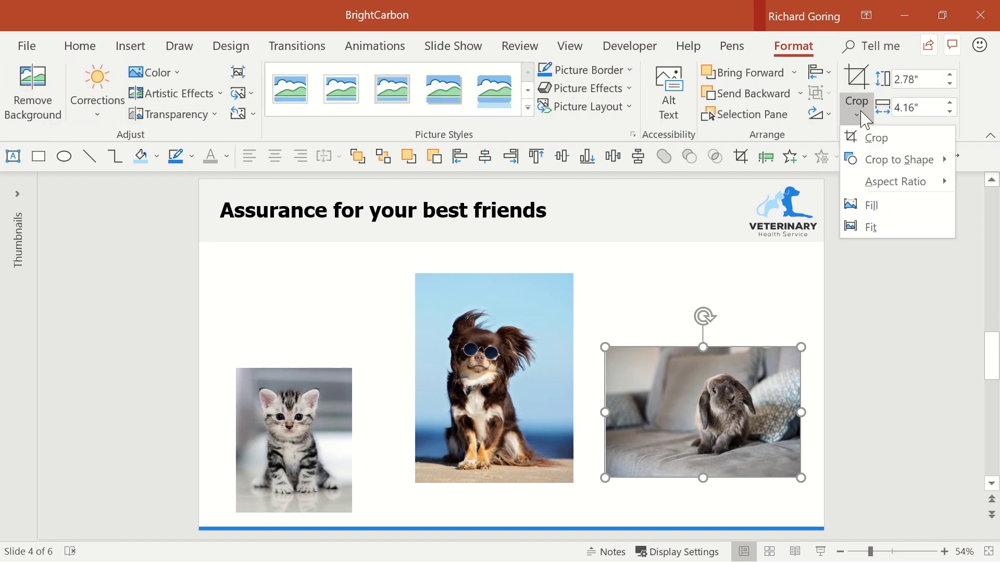
click(874, 139)
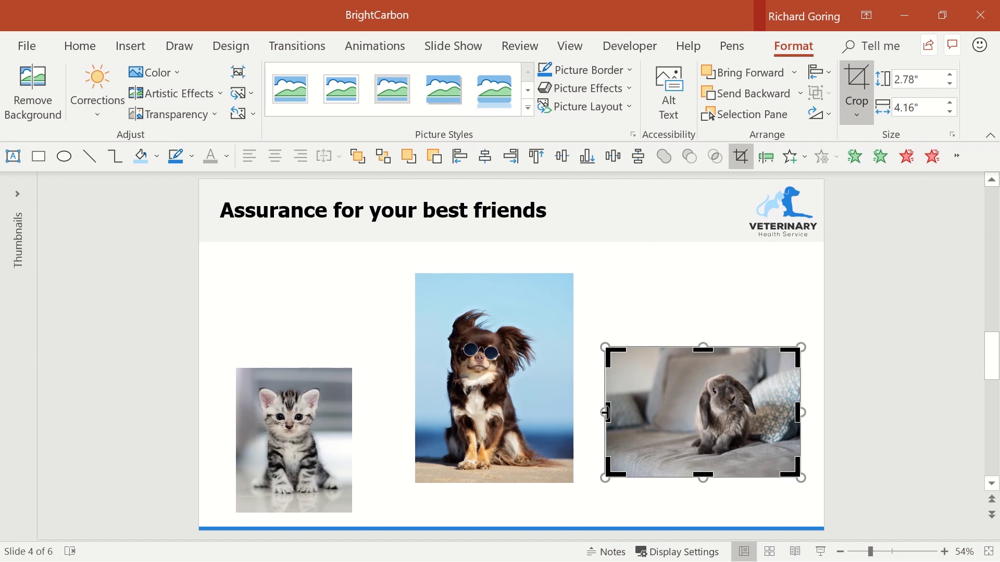
drag(607, 412, 693, 414)
drag(799, 409, 794, 410)
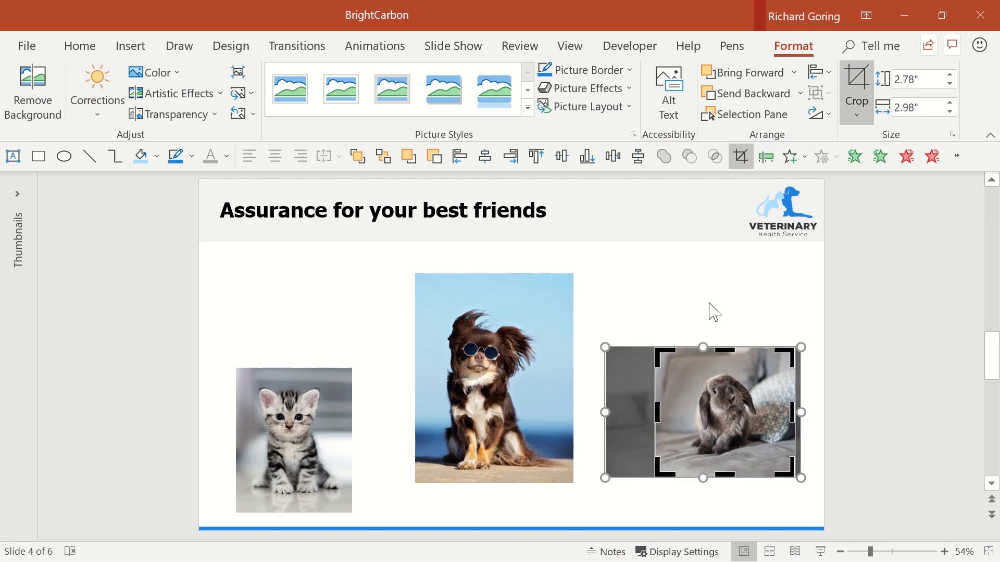
click(713, 312)
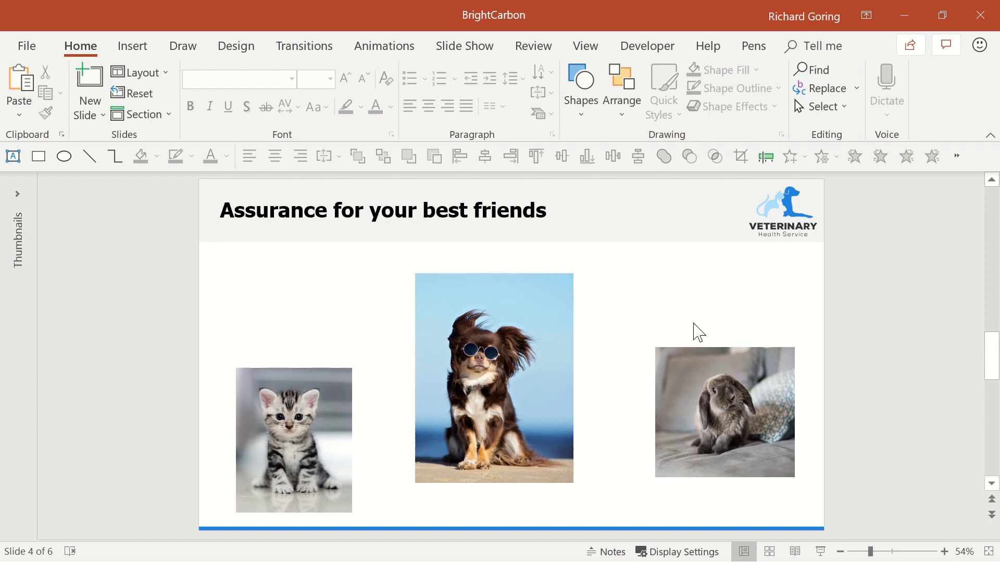
Select the kitten, dog and rabbit photos together and crop them to an Oval shape.
click(334, 416)
click(552, 390)
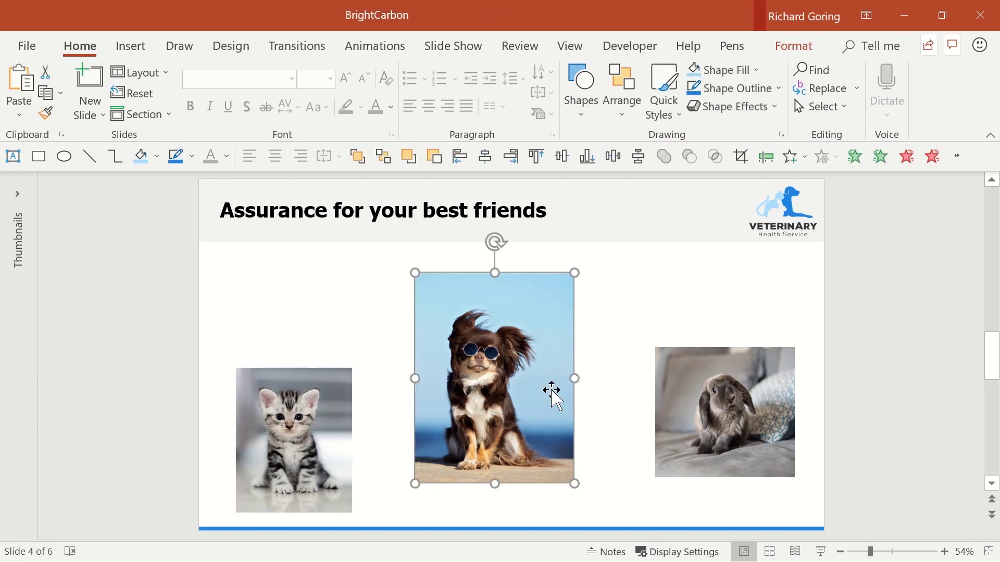
click(713, 403)
click(299, 430)
shift+click(439, 415)
shift+click(705, 411)
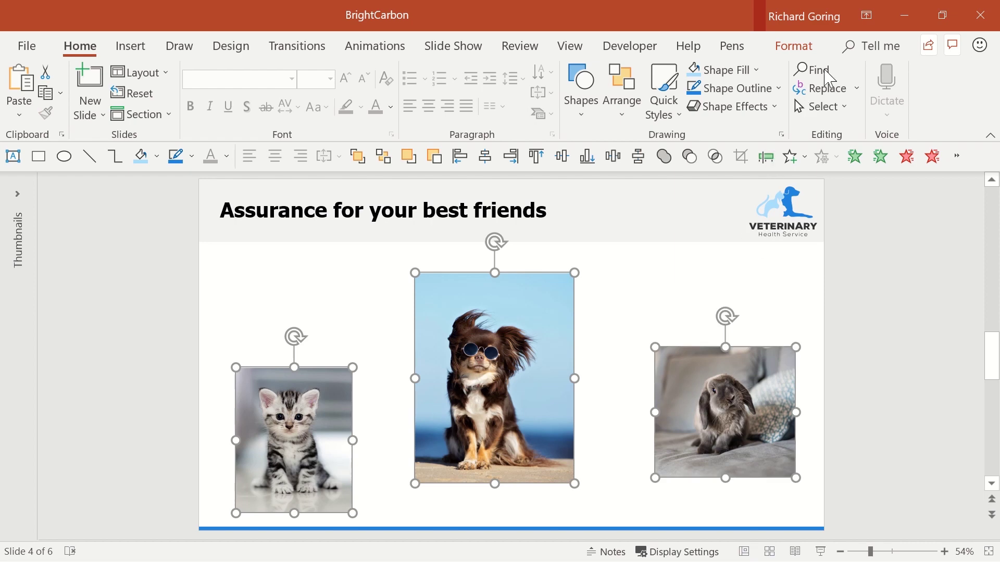
click(793, 47)
click(857, 109)
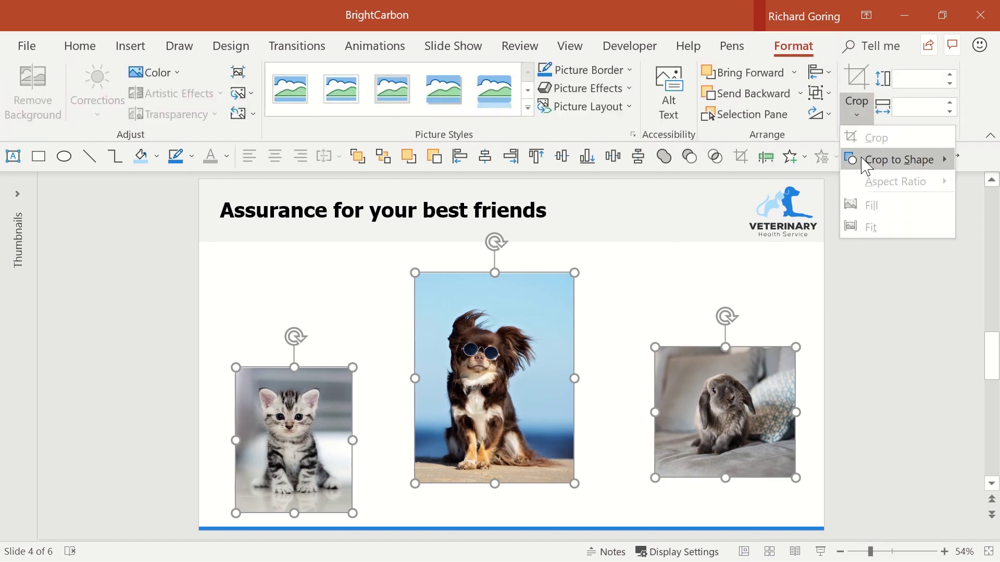
mouse_move(870, 164)
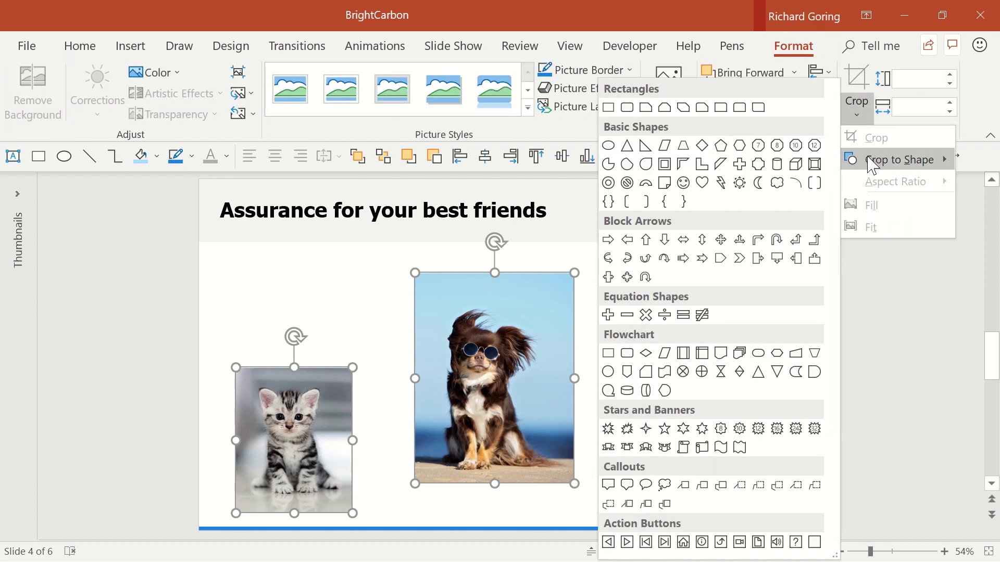
click(609, 147)
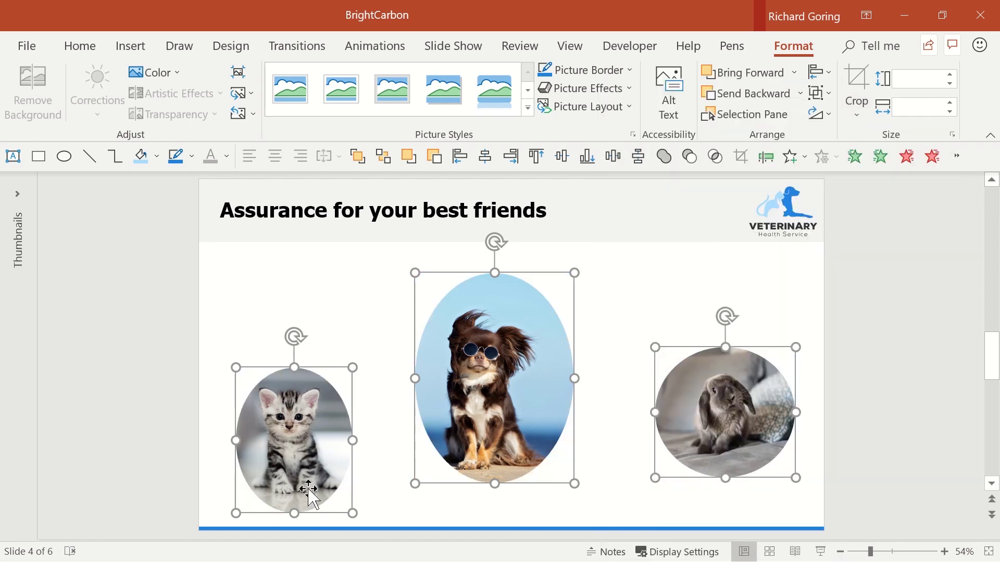
Reselect the photos to compare their sizes, ending with only the rabbit selected.
click(615, 387)
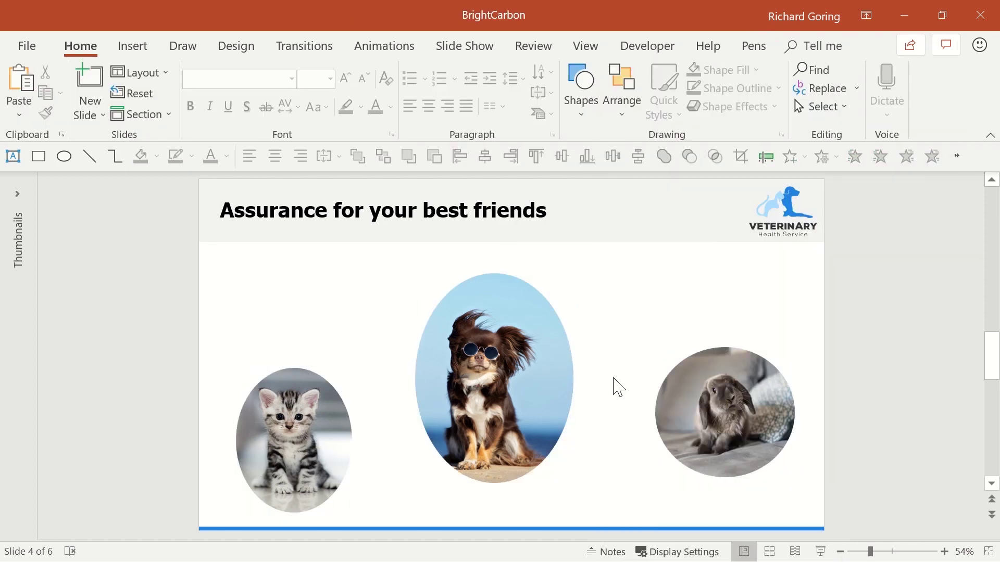
click(315, 427)
shift+click(489, 406)
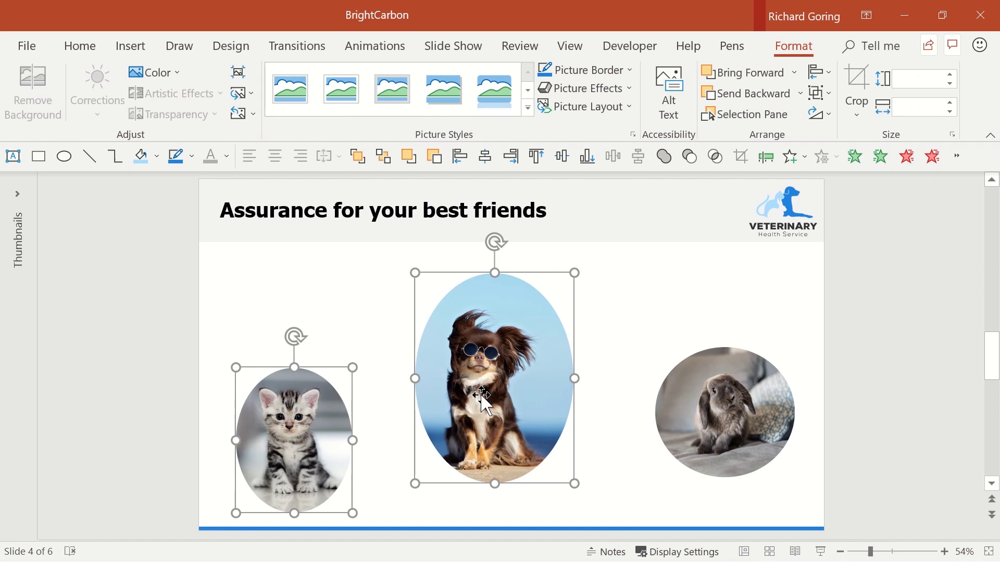
click(730, 397)
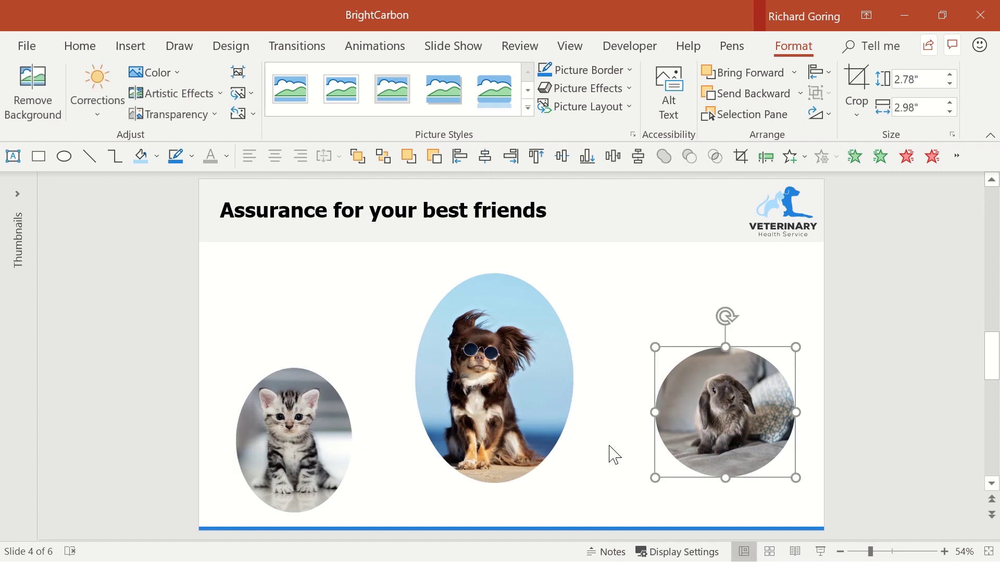
Crop the kitten photo to a 1:1 aspect ratio so it becomes a circle.
click(270, 417)
click(857, 111)
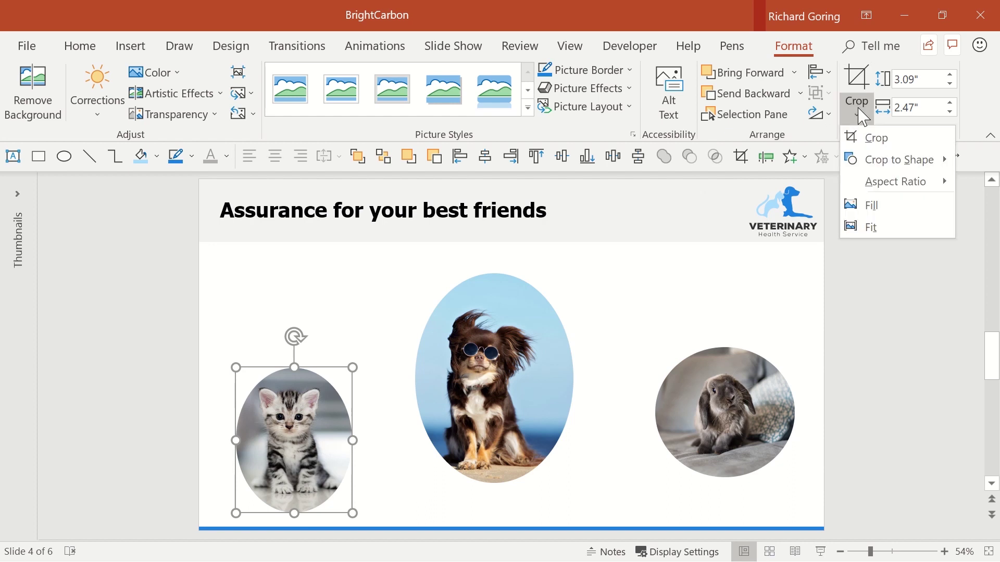
mouse_move(880, 182)
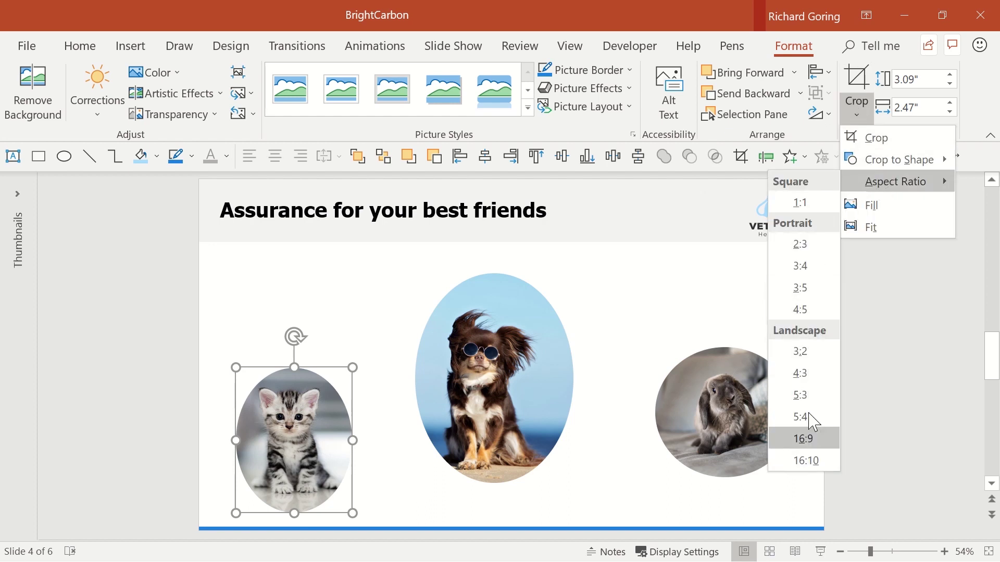
click(808, 206)
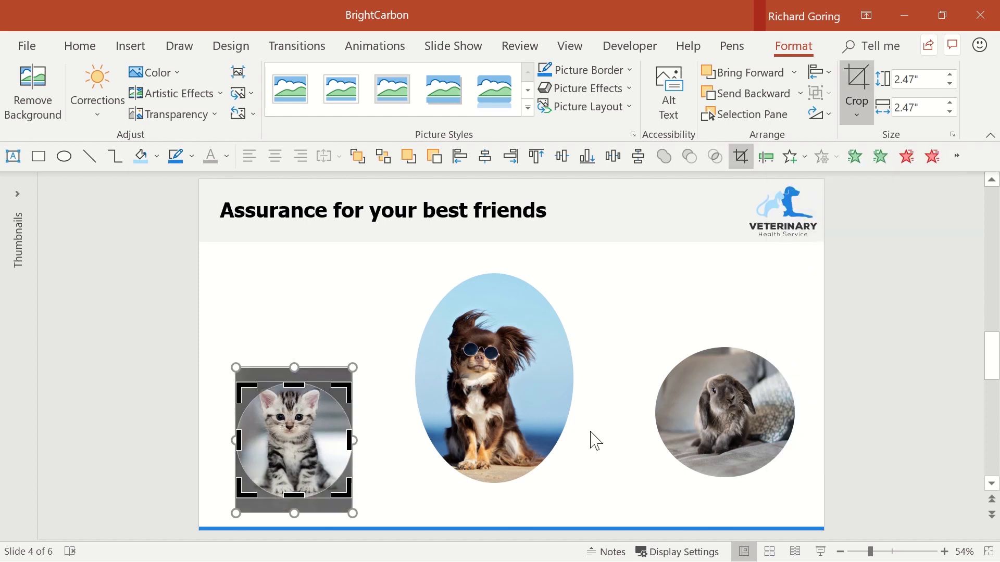
click(410, 492)
Crop the dog photo to a 1:1 aspect ratio.
click(511, 377)
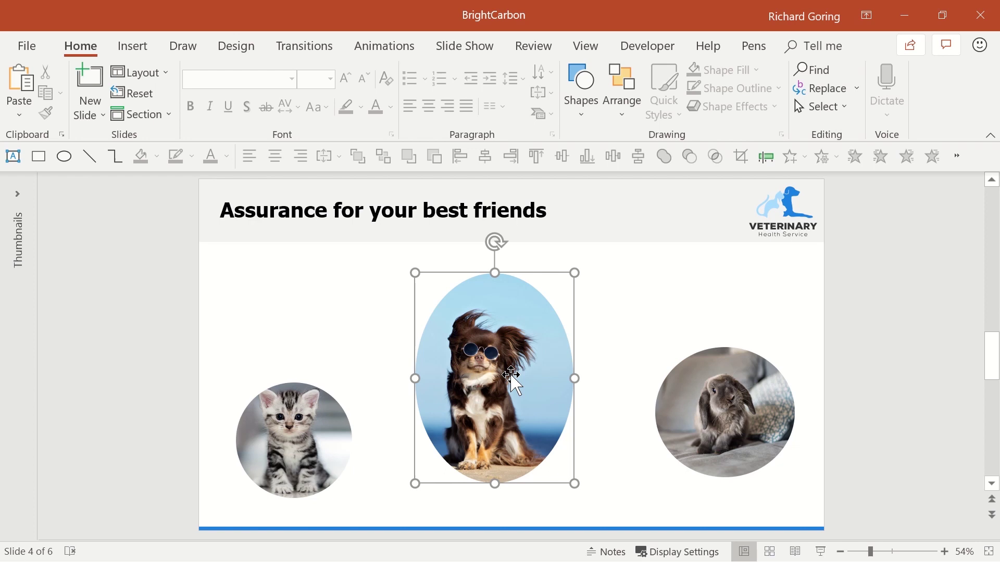
click(857, 111)
mouse_move(885, 181)
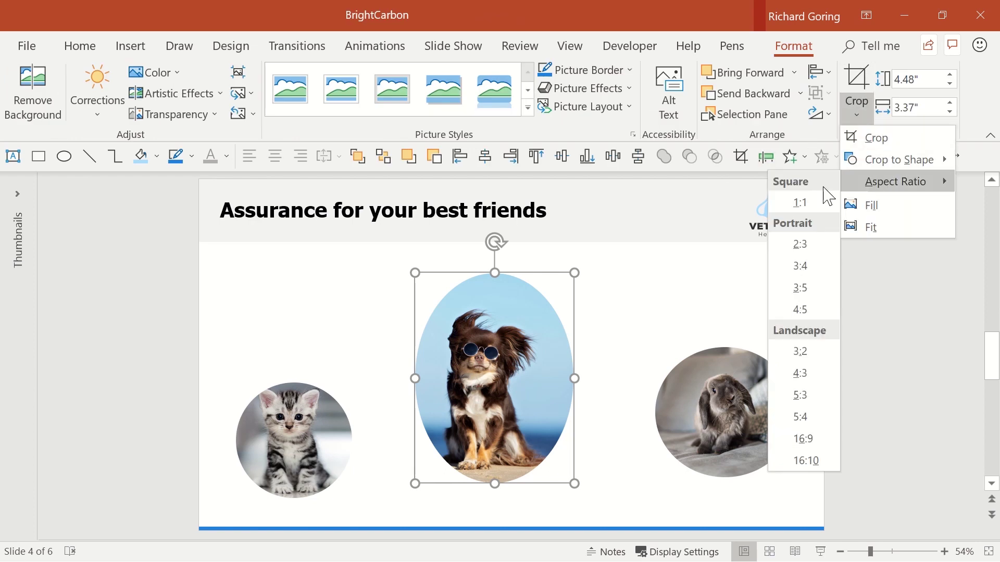
click(828, 196)
Crop the rabbit photo to a 1:1 aspect ratio and deselect it.
click(724, 411)
click(864, 114)
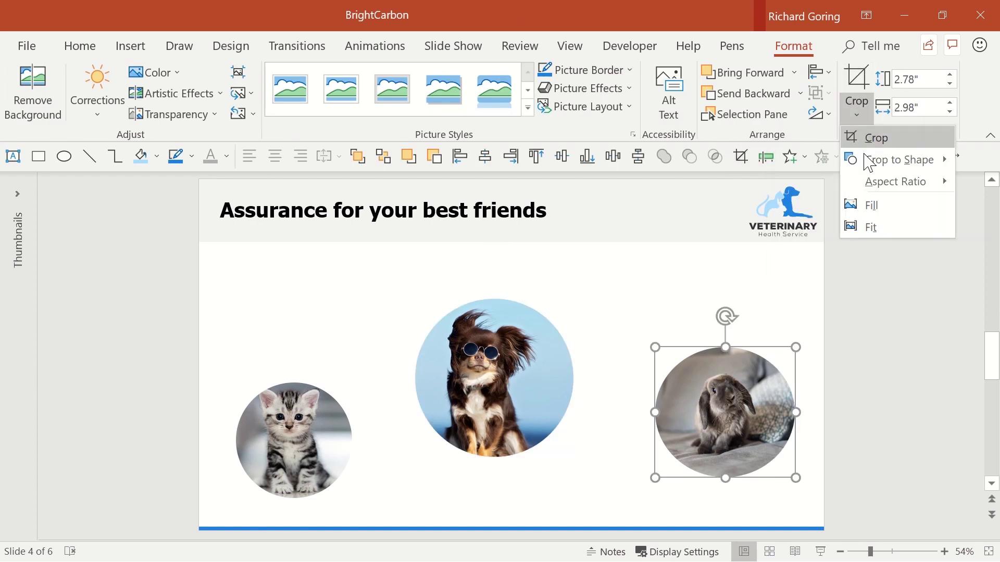
mouse_move(853, 183)
click(796, 203)
click(648, 312)
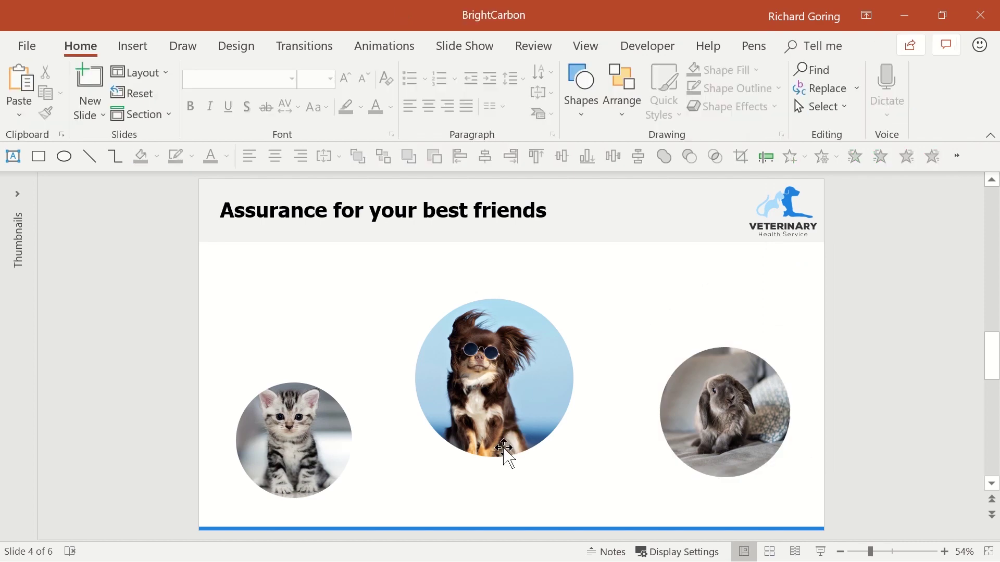
Set the height of all three pet circles to 3.5 inches.
click(310, 452)
shift+click(536, 402)
shift+click(735, 416)
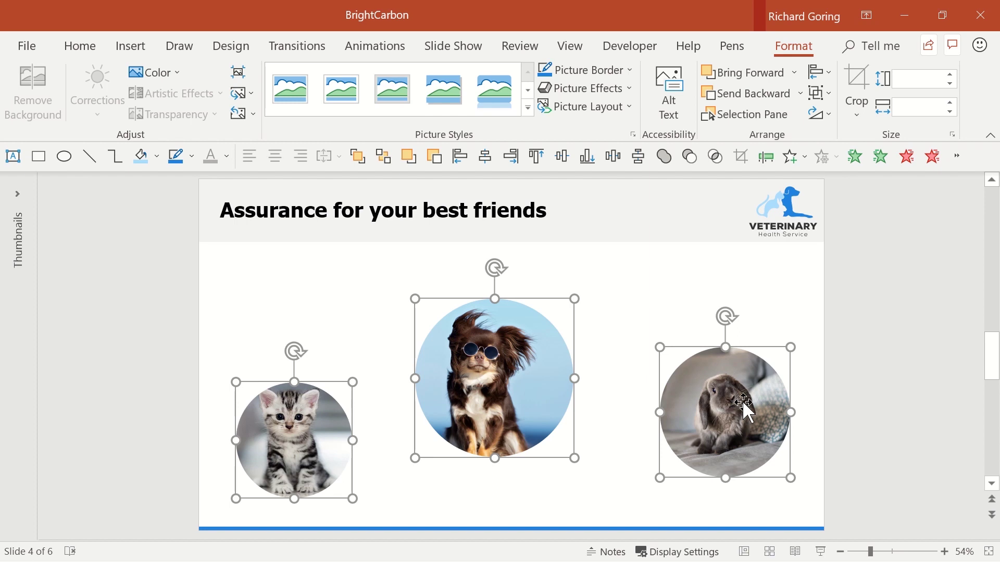
click(914, 78)
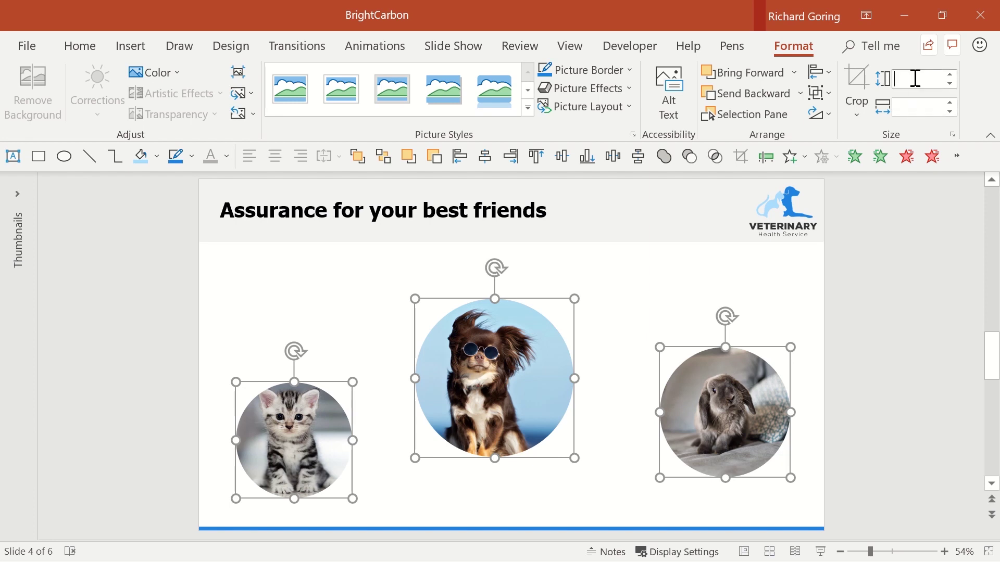
text(3.5)
key(Return)
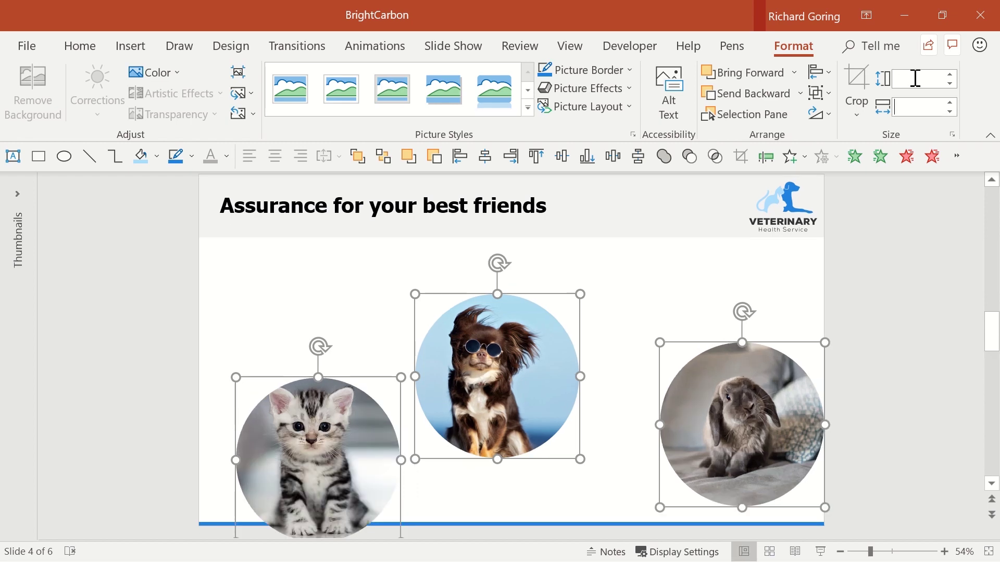
Move the kitten and rabbit circles up beside the dog, then select all three.
key(Escape)
drag(286, 434, 266, 341)
drag(769, 395, 752, 342)
shift+click(530, 363)
shift+click(321, 360)
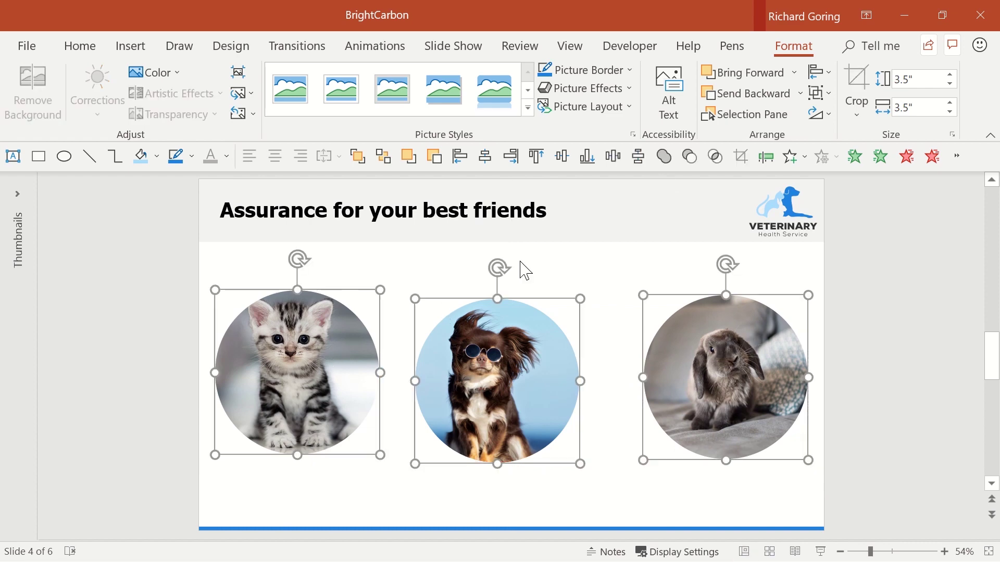
Apply Align Middle and Distribute Horizontally to the three circles.
click(818, 73)
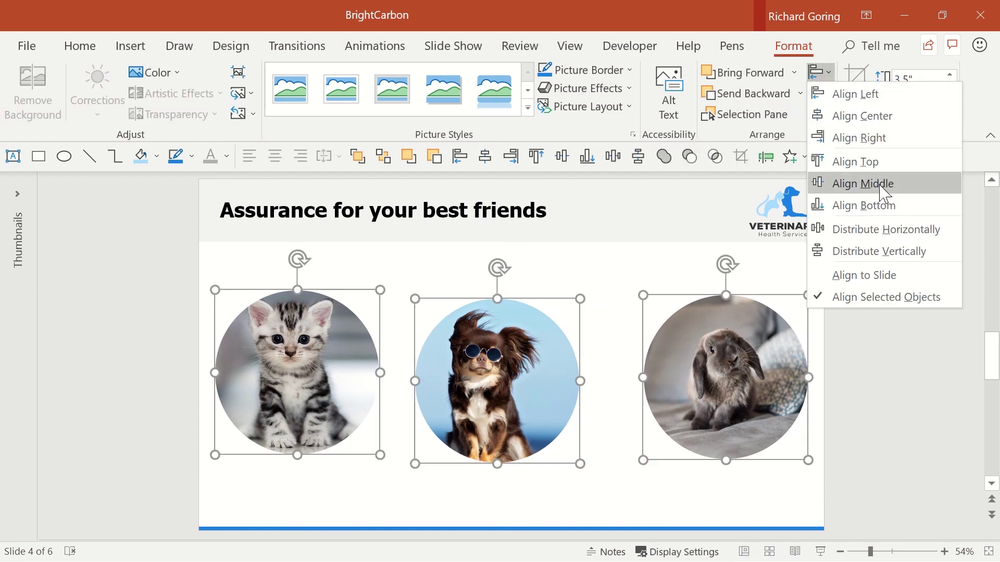
click(881, 184)
click(827, 75)
click(885, 227)
click(660, 270)
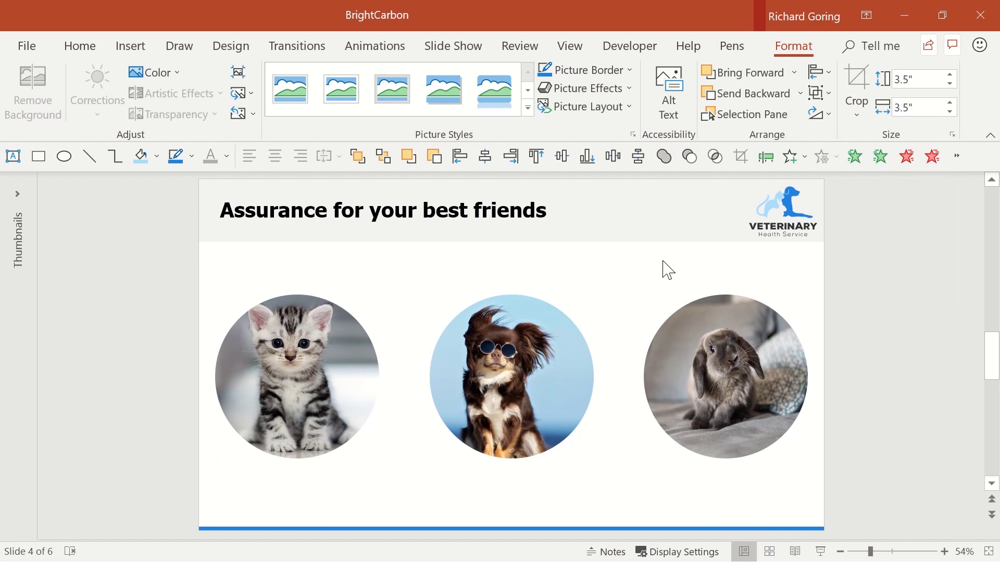